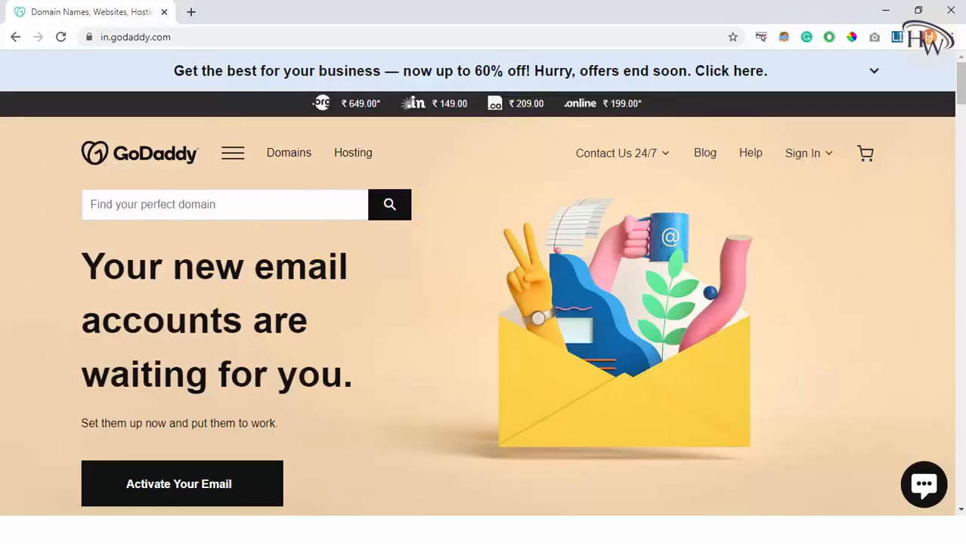
Step: Open the Sign In dropdown panel in the GoDaddy home page header
{"action": "left_click", "coordinate": [799, 155]}
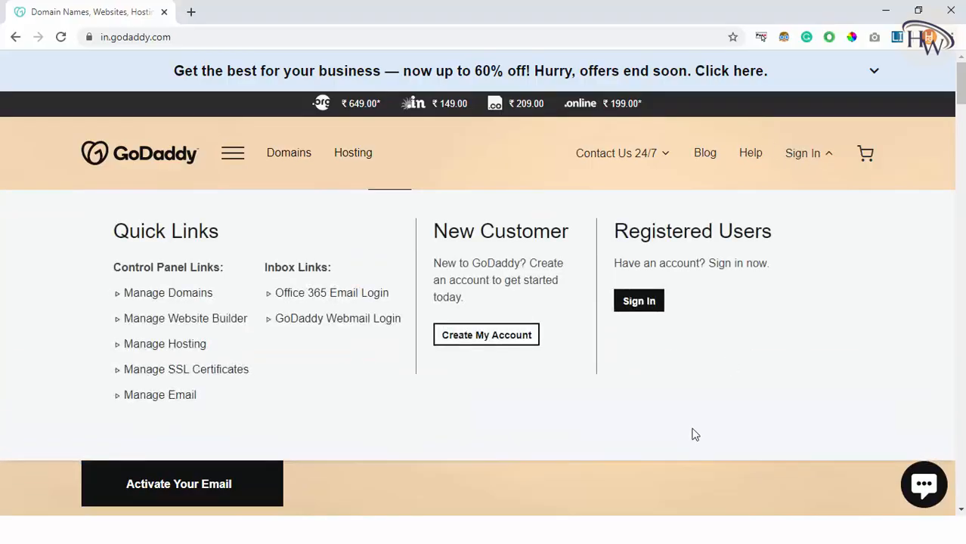
Step: Sign in, manage the growservices.in Web Hosting plan, and switch to the cPanel - Main tab
{"action": "left_click", "coordinate": [649, 309]}
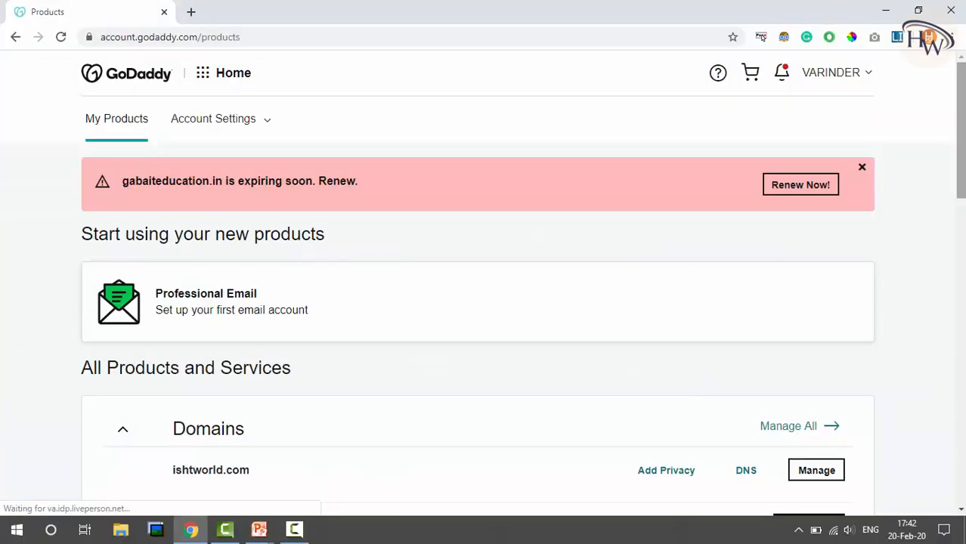
{"action": "scroll", "coordinate": [484, 302], "scroll_direction": "down", "scroll_amount": 12}
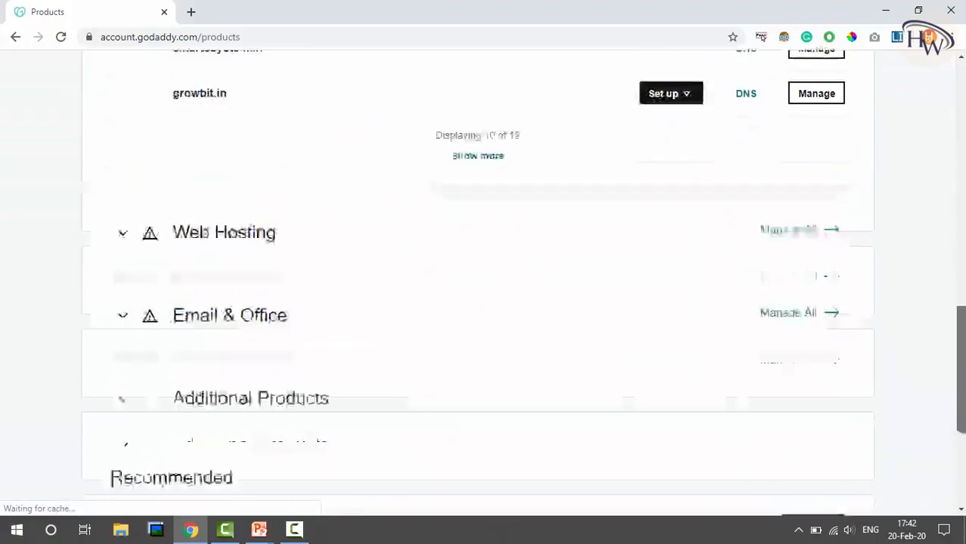
{"action": "left_click", "coordinate": [175, 153]}
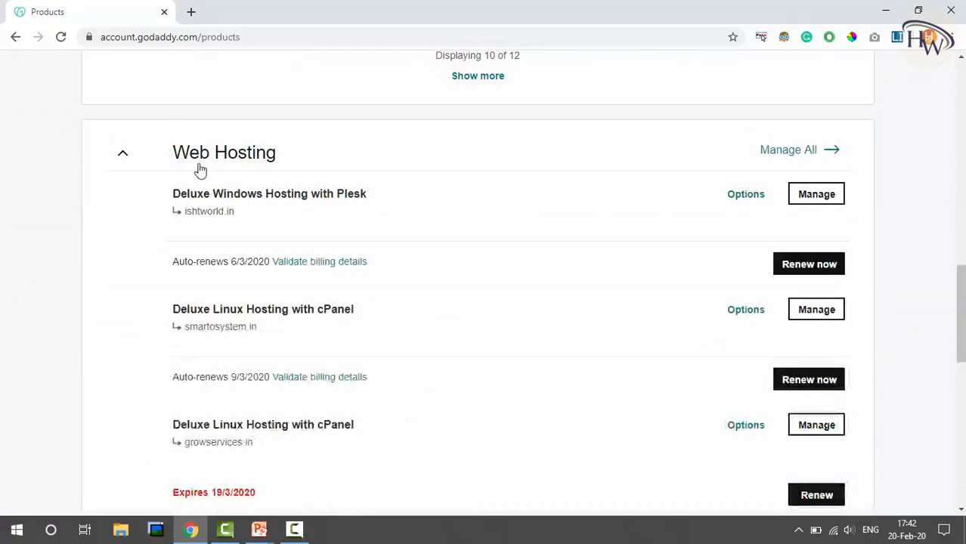
{"action": "left_click_drag", "start_coordinate": [961, 314], "coordinate": [962, 351]}
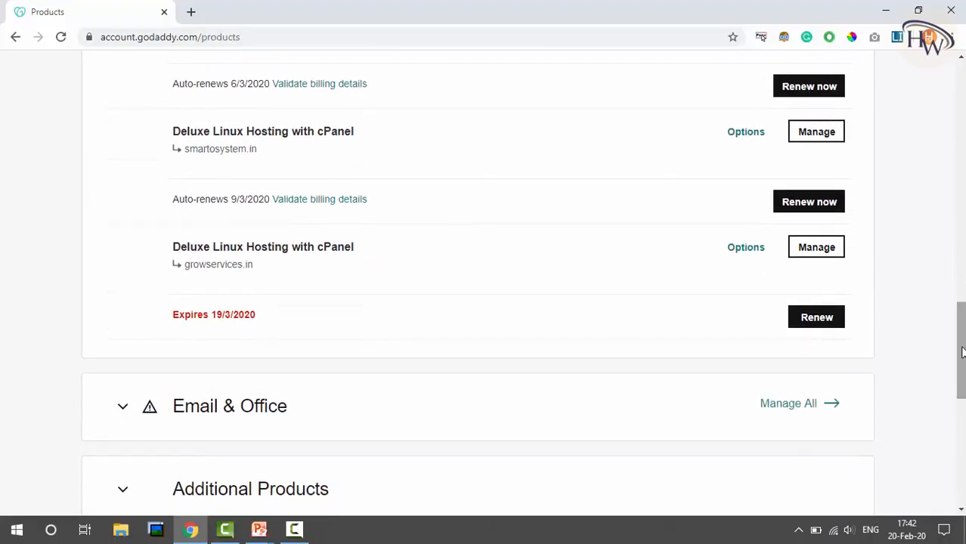
{"action": "left_click", "coordinate": [816, 249]}
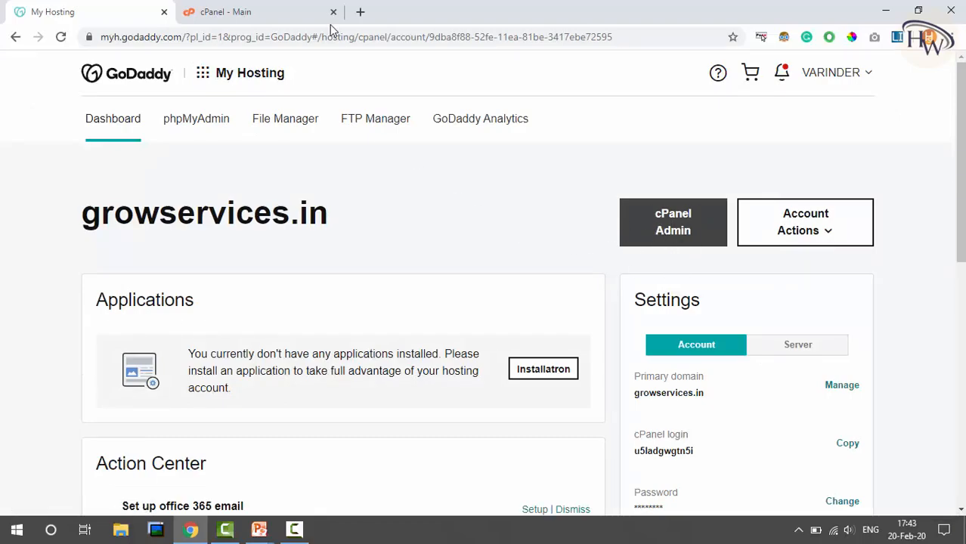
{"action": "left_click", "coordinate": [282, 6]}
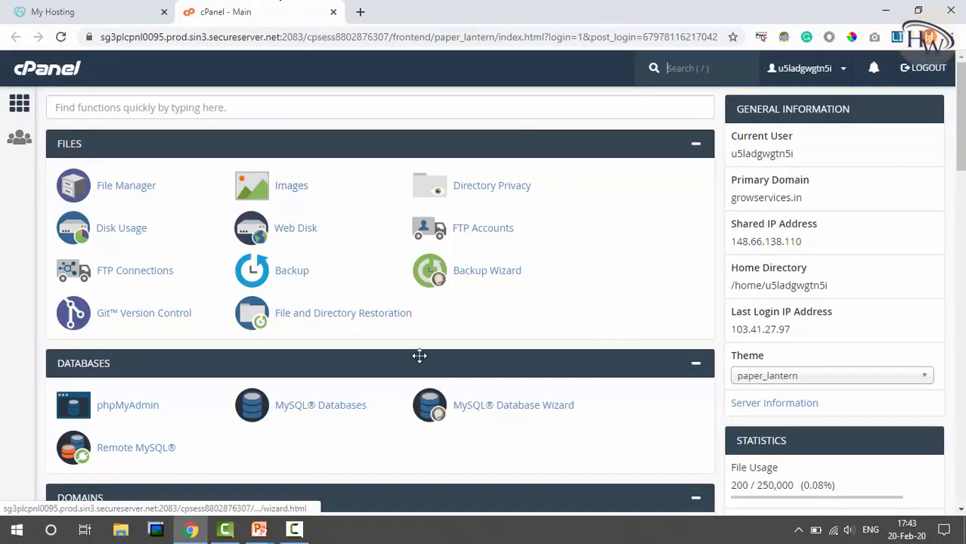
Step: Search cPanel functions for 'ins' and open Installatron Applications Installer
{"action": "left_click", "coordinate": [405, 102]}
{"action": "type", "text": "ins"}
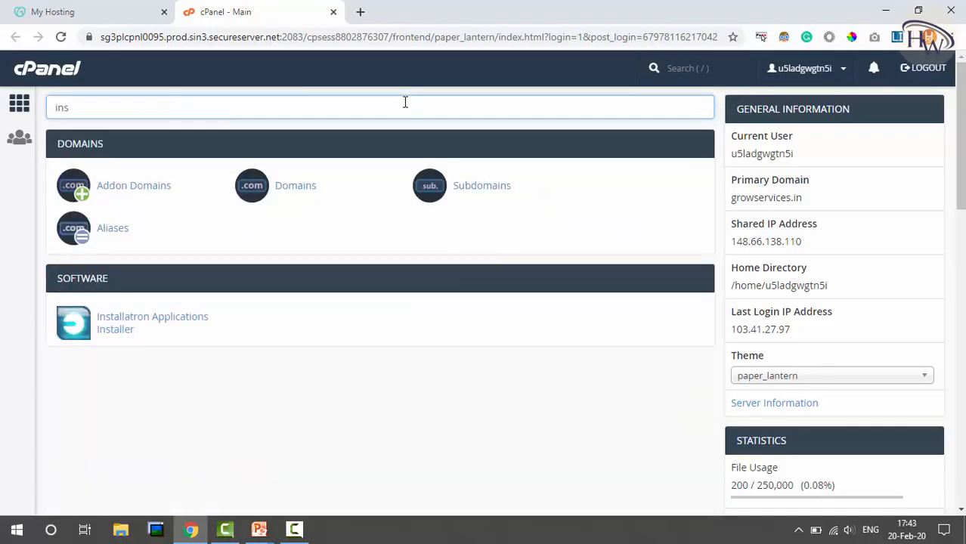
{"action": "left_click", "coordinate": [116, 328]}
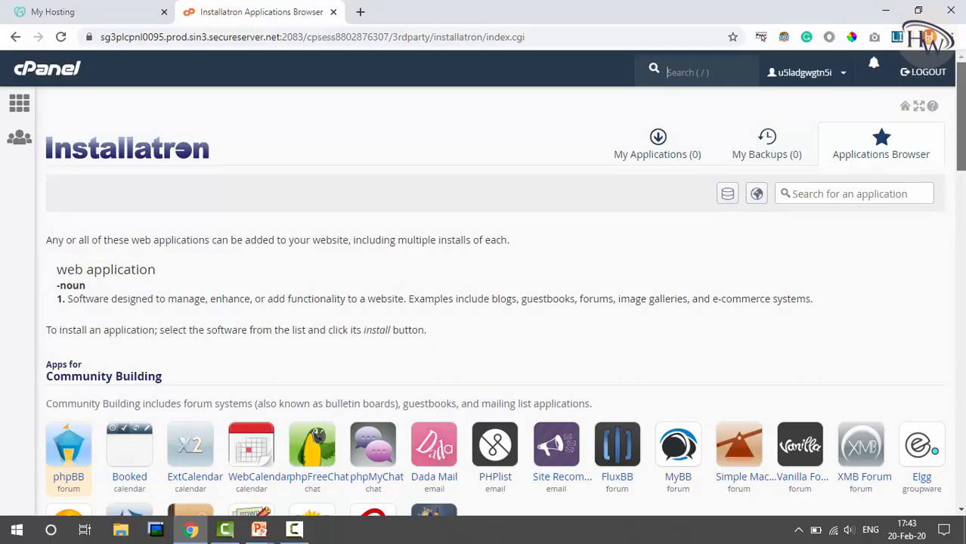
{"action": "scroll", "coordinate": [960, 121], "scroll_direction": "down", "scroll_amount": 7}
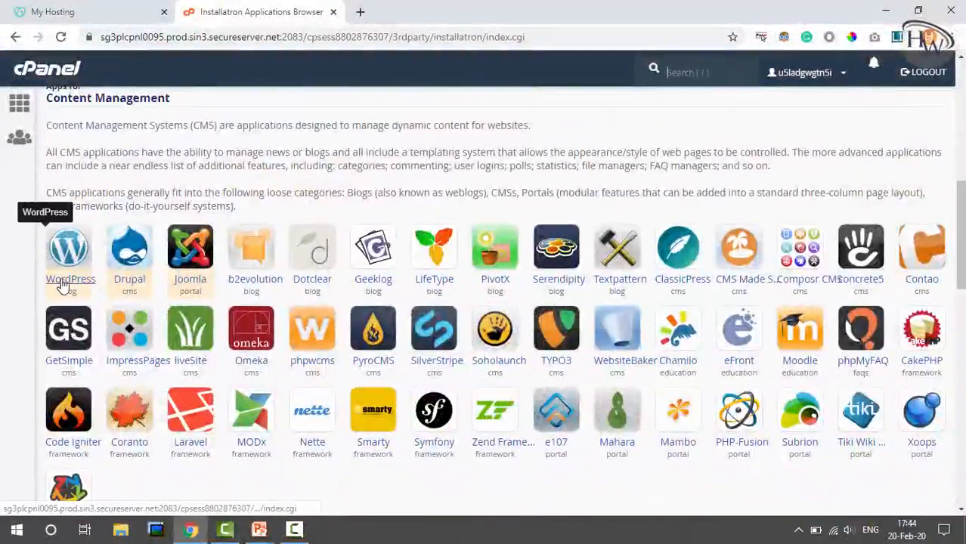
Step: Open WordPress under Content Management and choose to install this application
{"action": "left_click", "coordinate": [63, 285]}
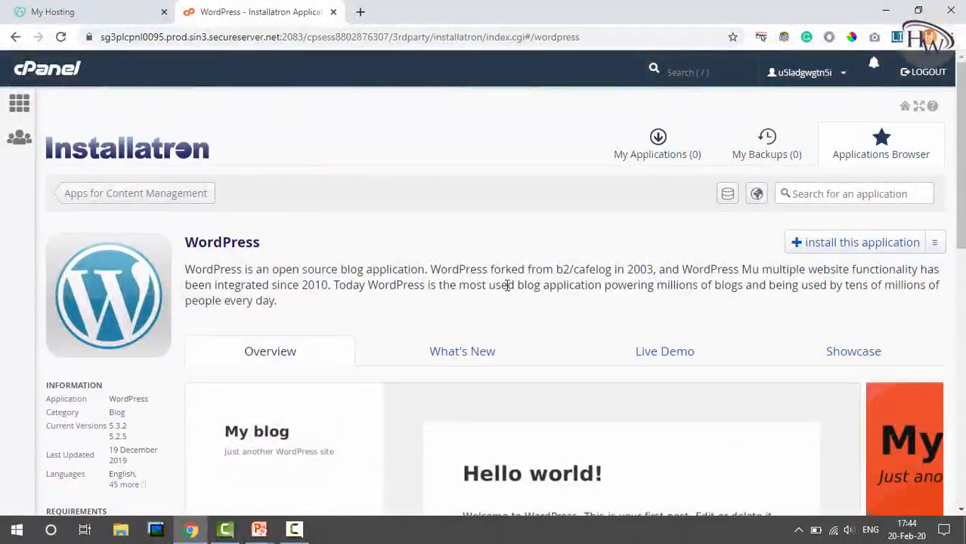
{"action": "scroll", "coordinate": [959, 151], "scroll_direction": "down", "scroll_amount": 2}
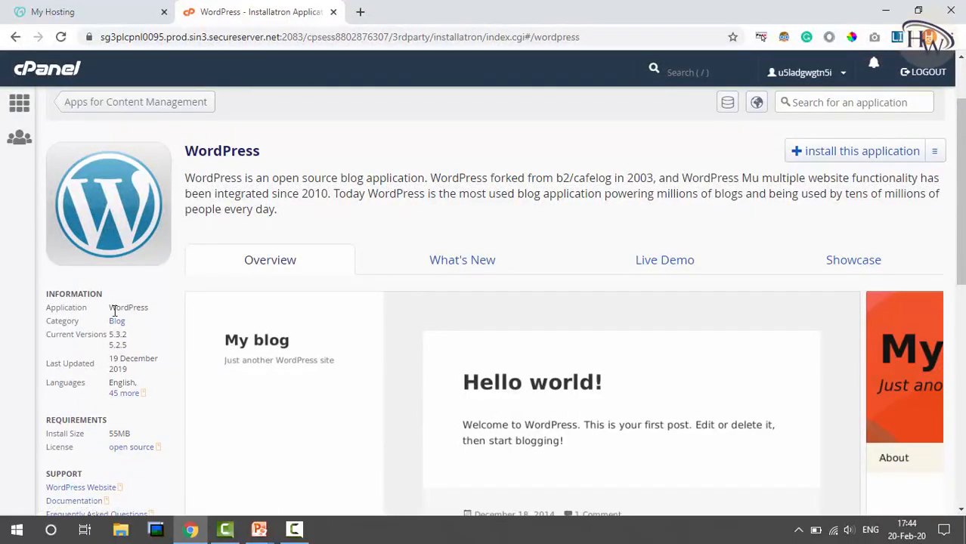
{"action": "left_click", "coordinate": [857, 153]}
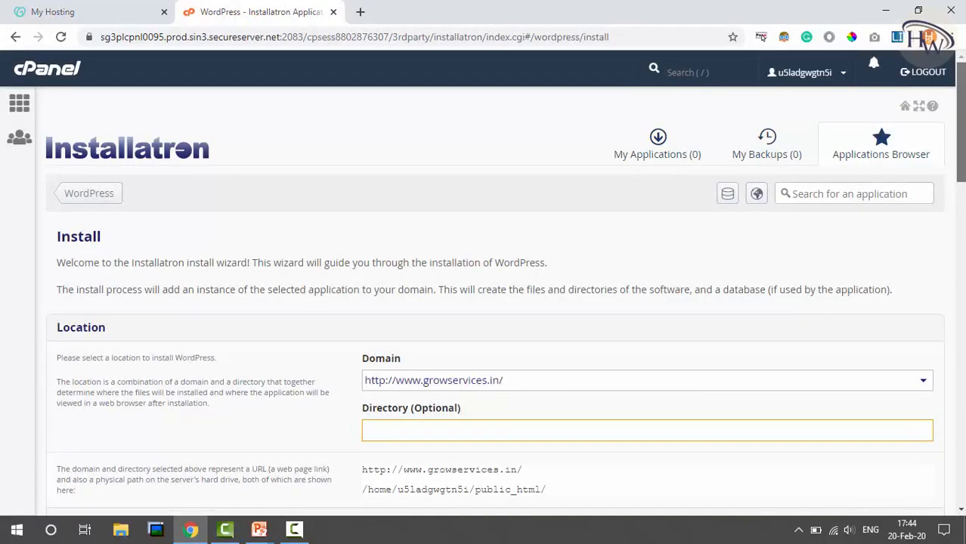
{"action": "scroll", "coordinate": [960, 121], "scroll_direction": "down", "scroll_amount": 2}
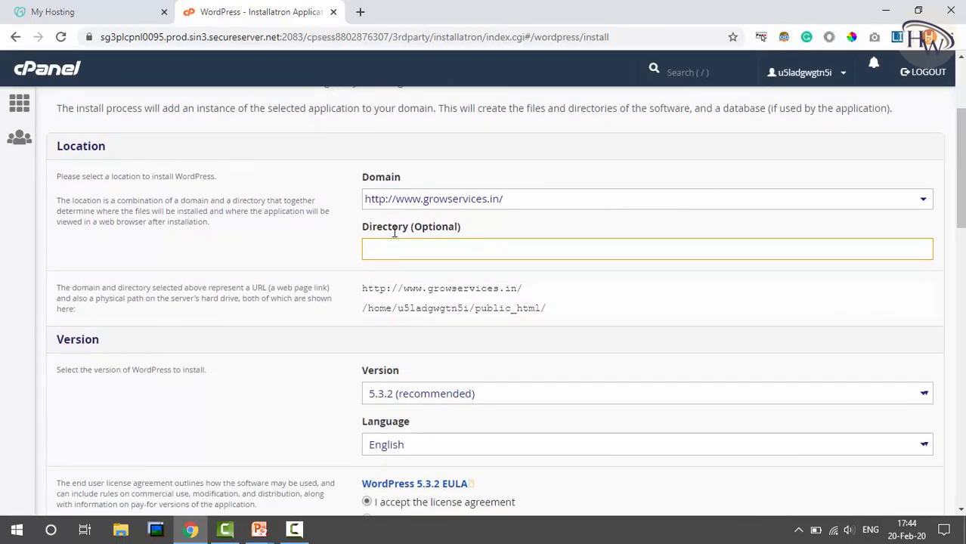
{"action": "type", "text": "hello"}
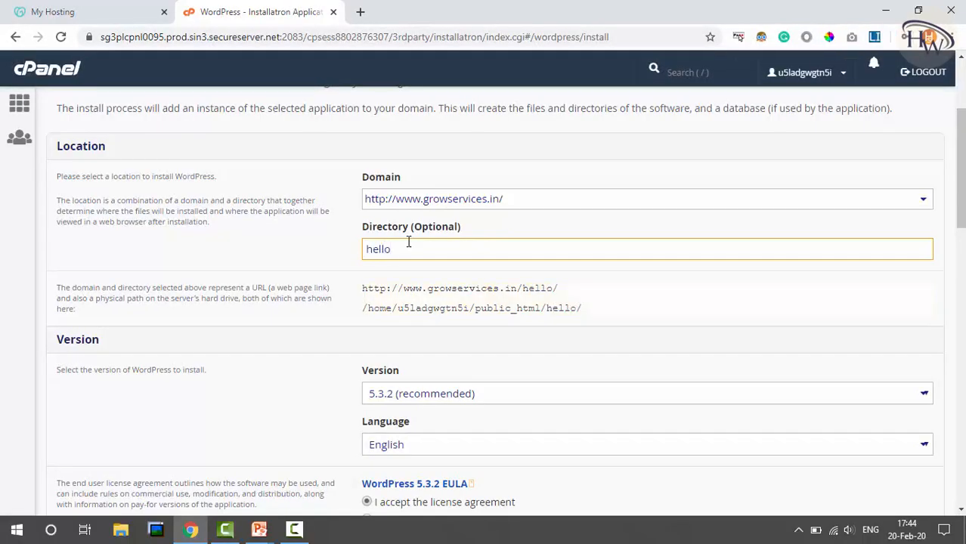
{"action": "left_click_drag", "start_coordinate": [522, 288], "coordinate": [555, 288]}
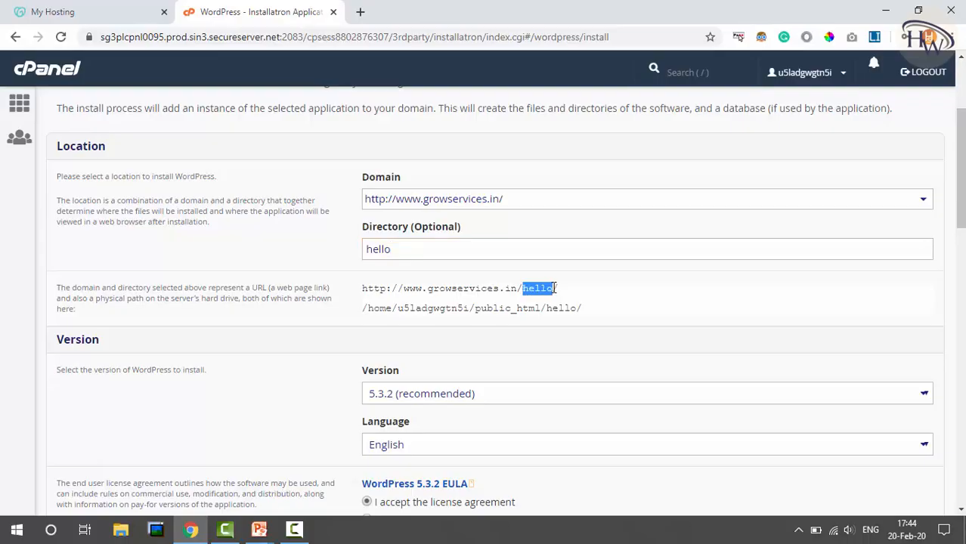
{"action": "left_click", "coordinate": [442, 290]}
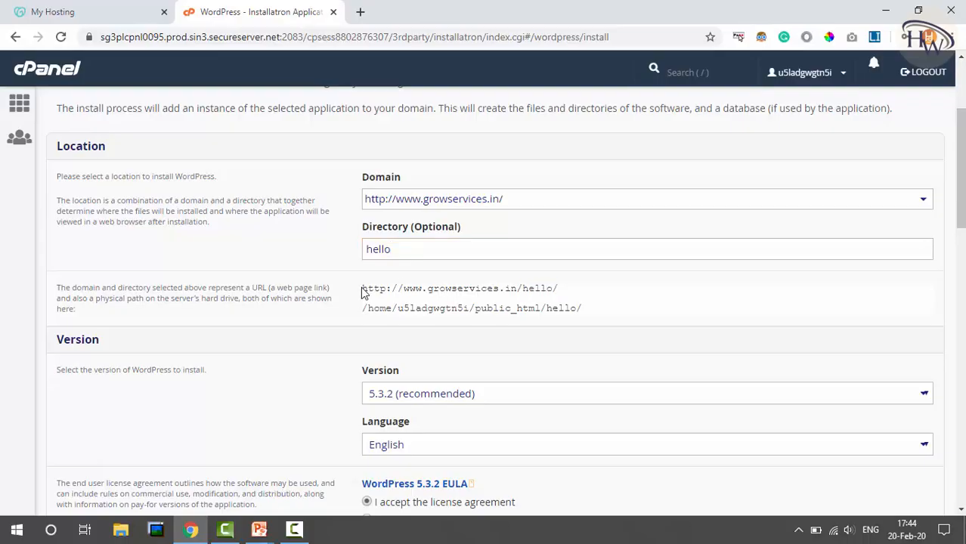
{"action": "left_click_drag", "start_coordinate": [363, 291], "coordinate": [565, 287]}
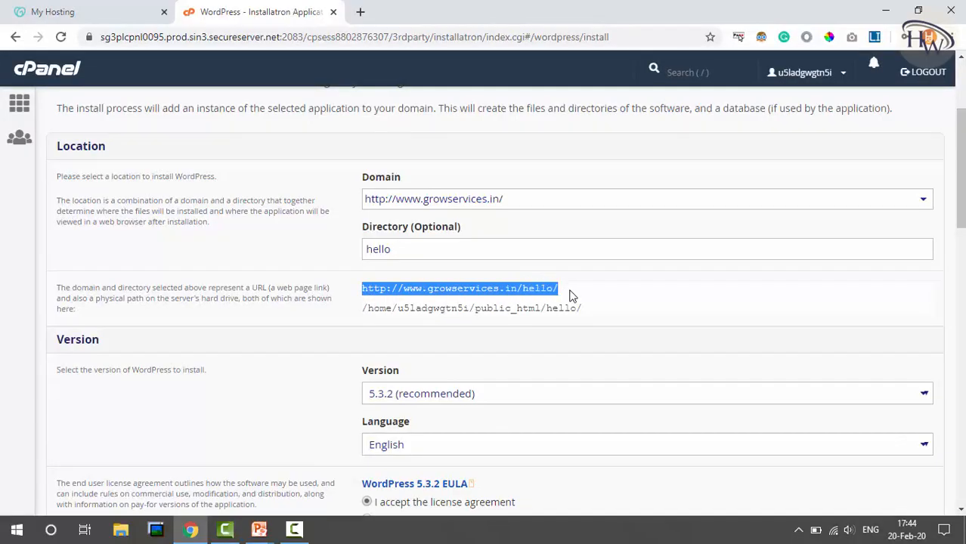
{"action": "left_click", "coordinate": [572, 295]}
{"action": "left_click", "coordinate": [510, 247]}
{"action": "key", "text": "ctrl+a"}
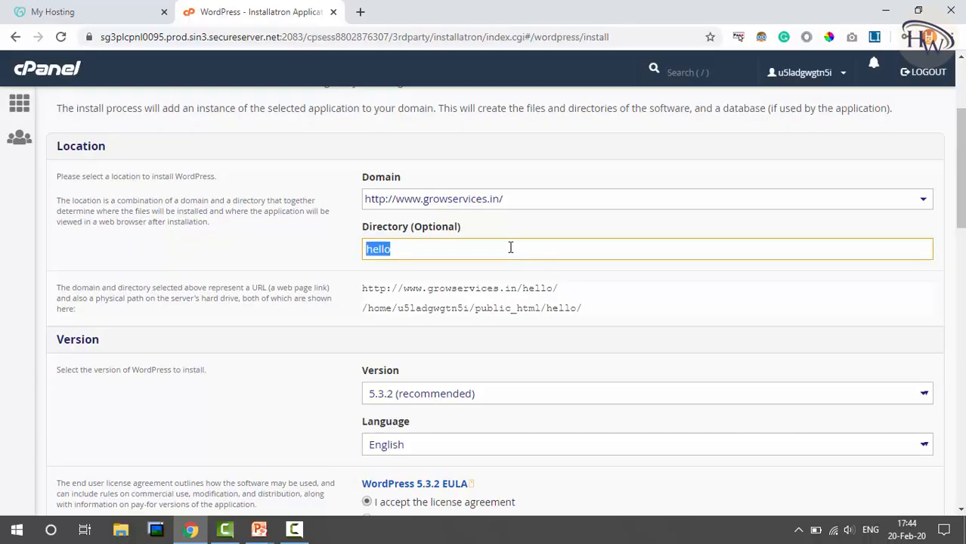
{"action": "key", "text": "BackSpace"}
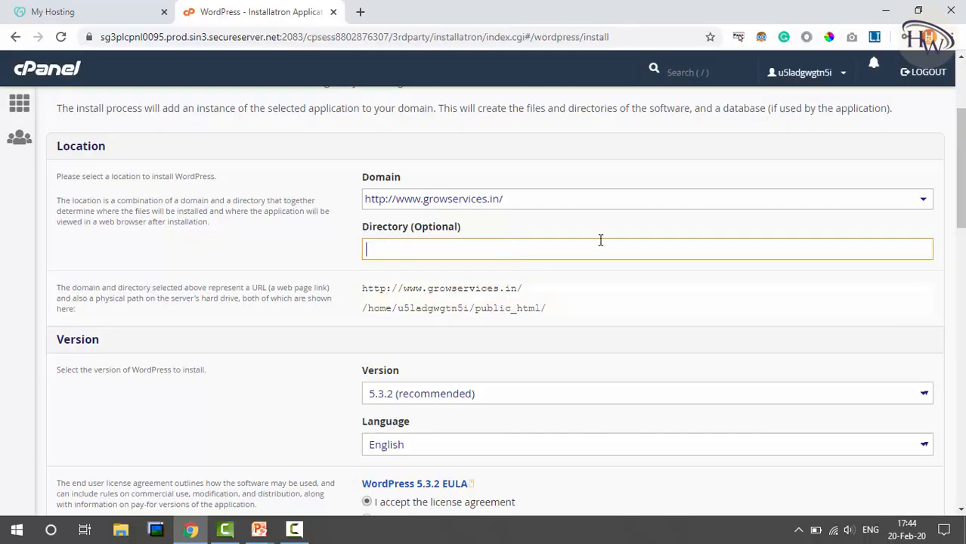
{"action": "left_click", "coordinate": [798, 155]}
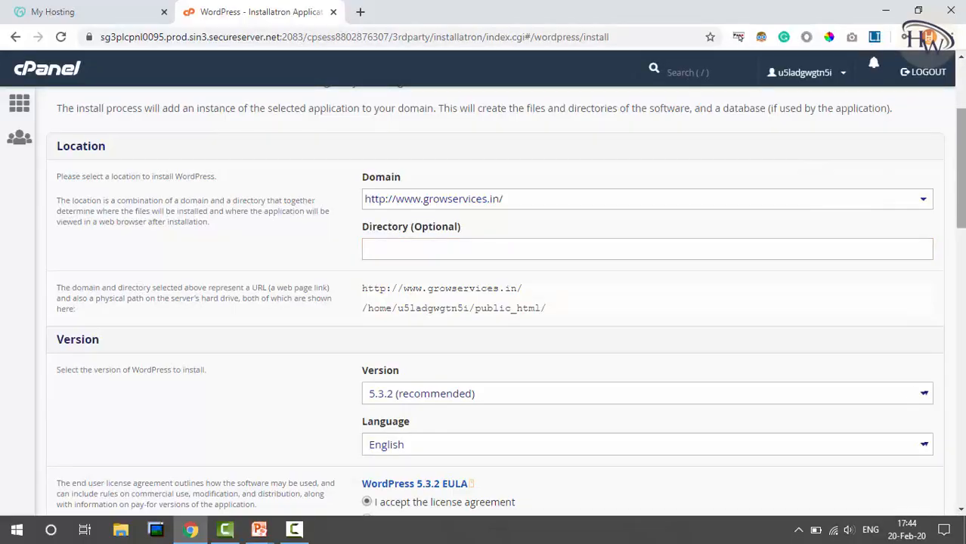
{"action": "scroll", "coordinate": [506, 308], "scroll_direction": "down", "scroll_amount": 3}
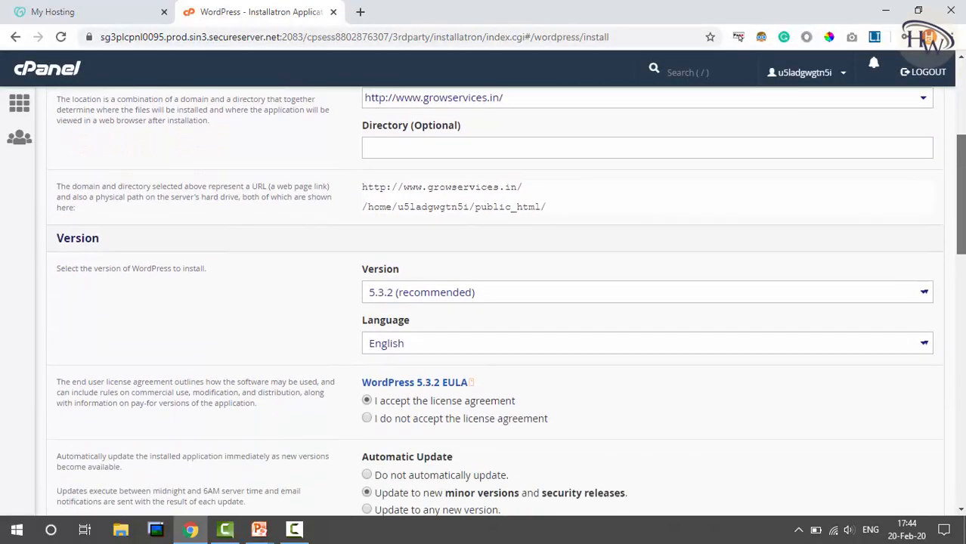
Step: Set the administrator username, a strong password, and the administrator email address
{"action": "scroll", "coordinate": [647, 302], "scroll_direction": "down", "scroll_amount": 8}
{"action": "double_click", "coordinate": [647, 173]}
{"action": "type", "text": "growservices"}
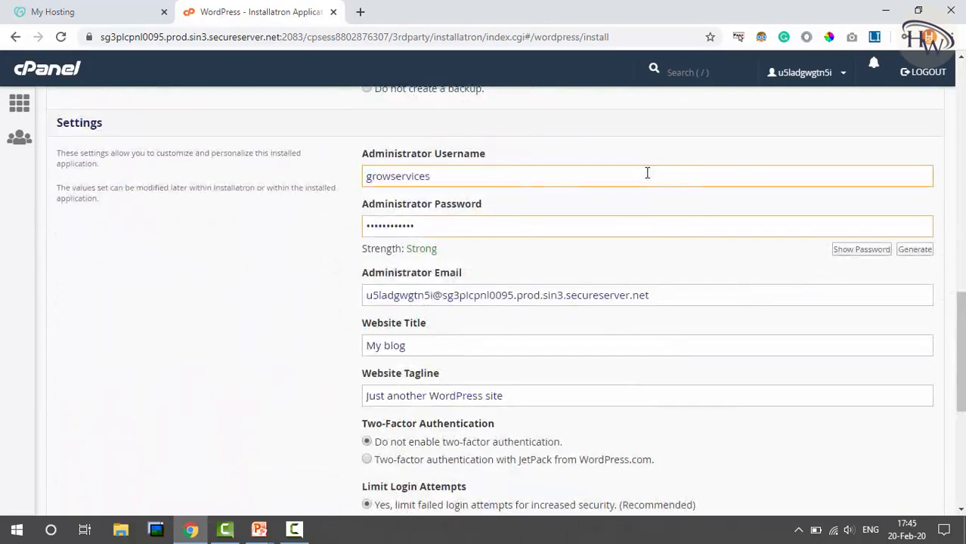
{"action": "key", "text": "Tab"}
{"action": "type", "text": "******"}
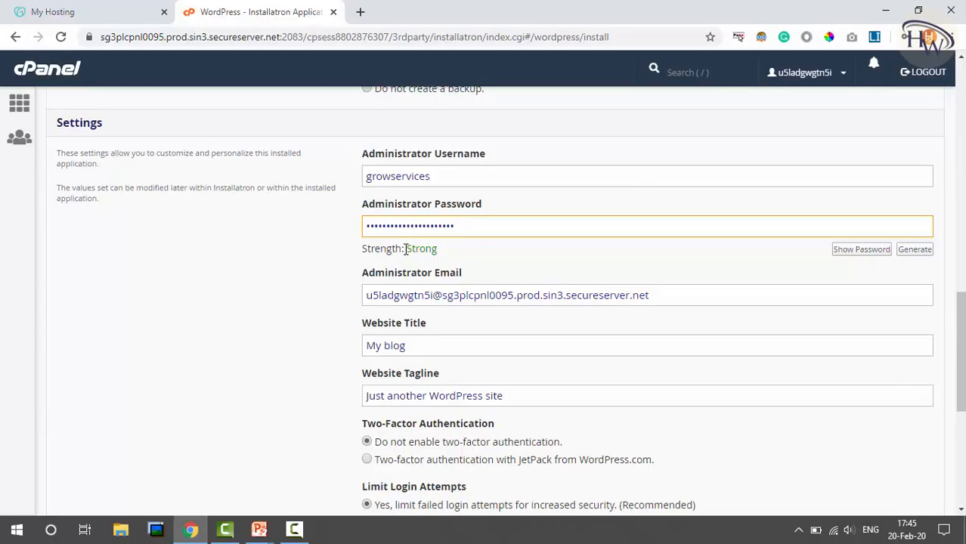
{"action": "left_click_drag", "start_coordinate": [406, 248], "coordinate": [438, 247]}
{"action": "left_click", "coordinate": [444, 254]}
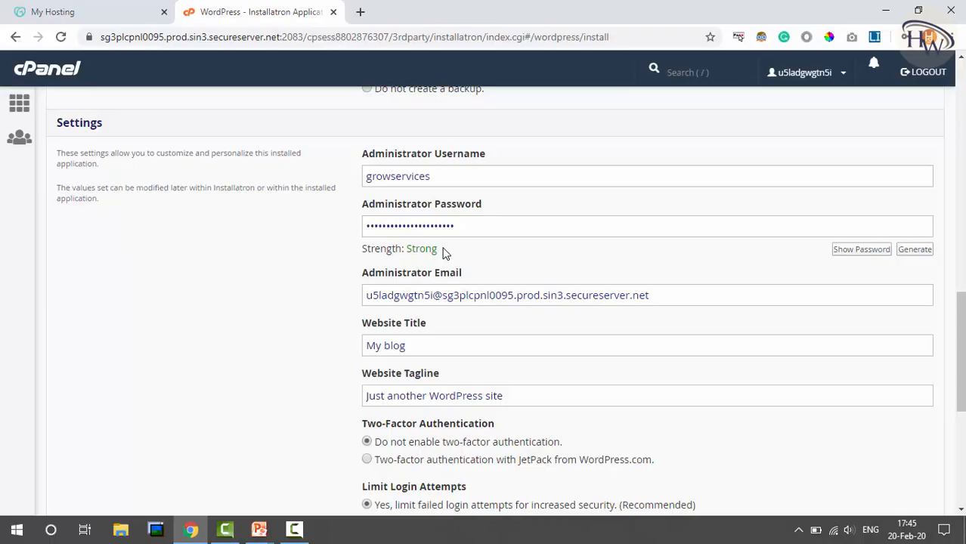
{"action": "left_click", "coordinate": [518, 294]}
{"action": "key", "text": "ctrl+a"}
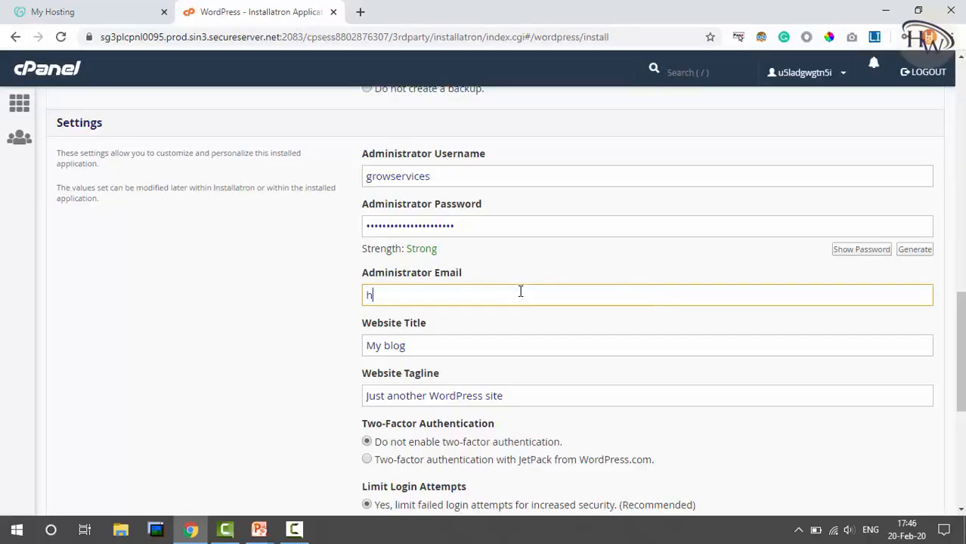
{"action": "key", "text": "Tab"}
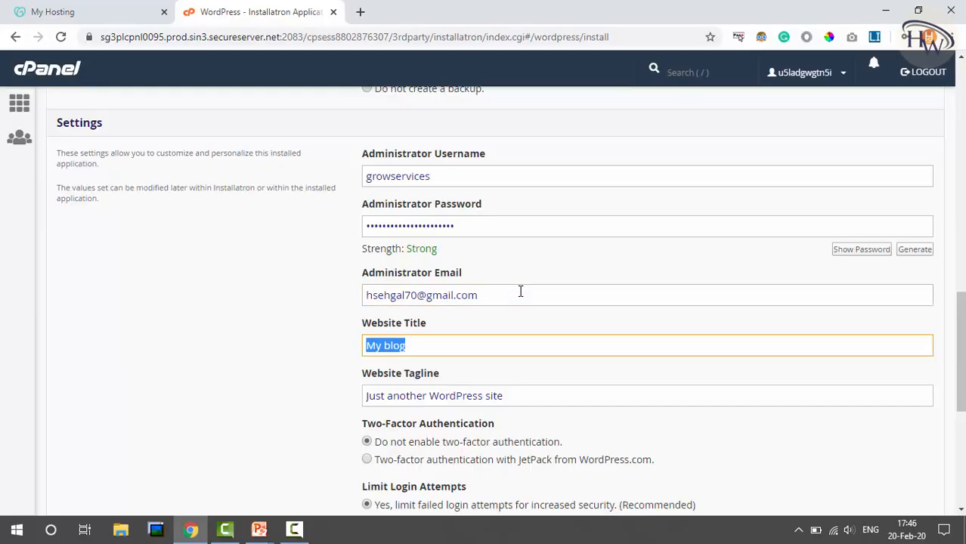
Step: Enter title 'Business Name' and tagline 'Business Tagline', keeping two-factor authentication disabled
{"action": "type", "text": "Business Name"}
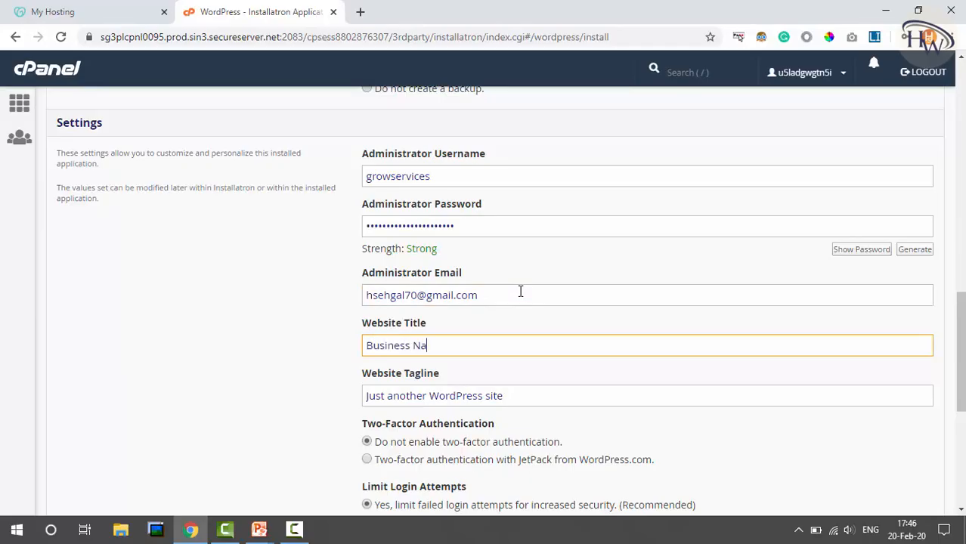
{"action": "key", "text": "Tab"}
{"action": "type", "text": "Learn WordPress"}
{"action": "key", "text": "ctrl+a"}
{"action": "type", "text": "Business Tagline"}
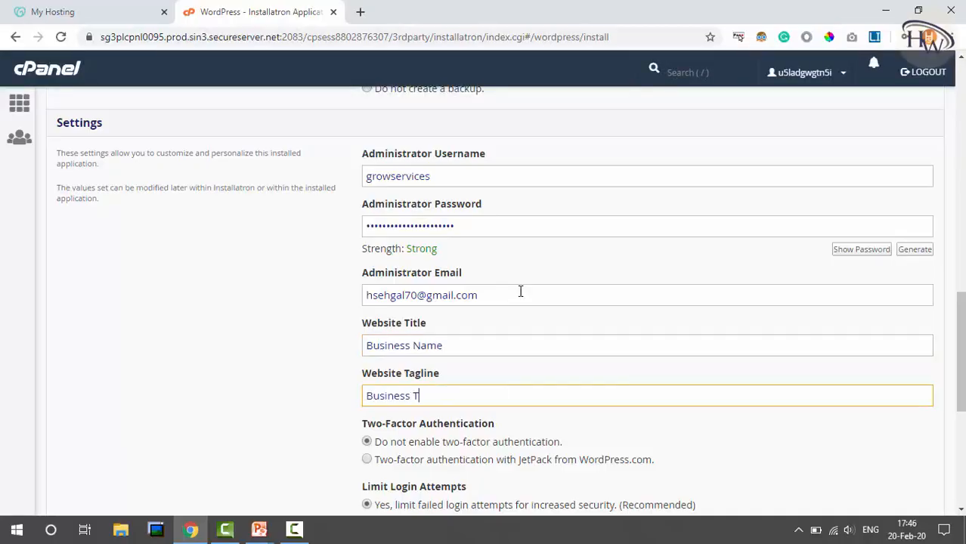
{"action": "key", "text": "ctrl+a"}
{"action": "type", "text": "Business Tagline"}
{"action": "left_click_drag", "start_coordinate": [961, 367], "coordinate": [961, 461]}
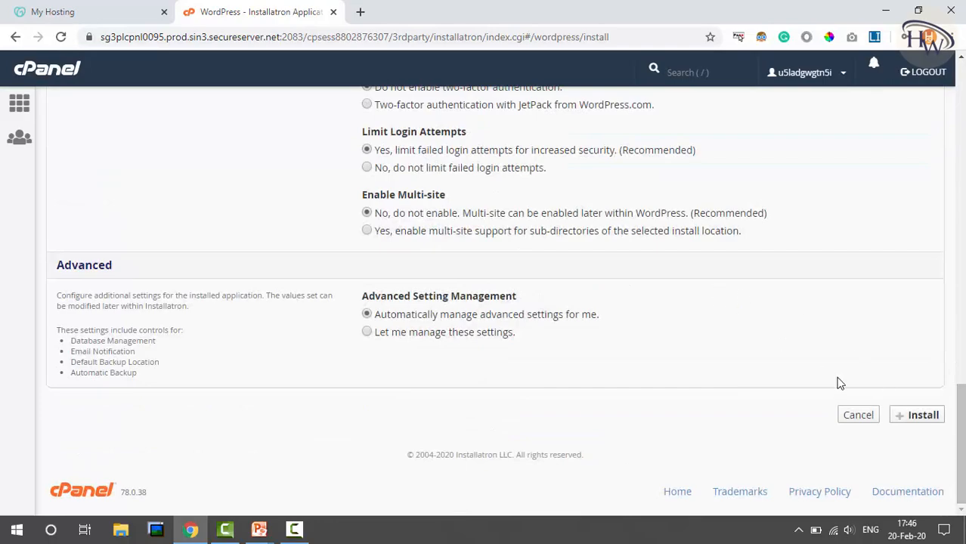
{"action": "scroll", "coordinate": [374, 148], "scroll_direction": "up", "scroll_amount": 1}
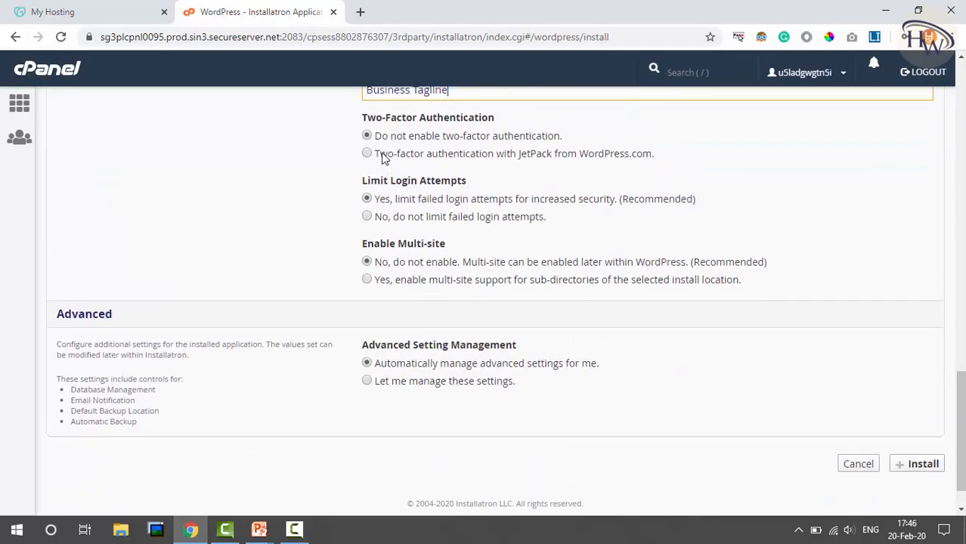
{"action": "left_click", "coordinate": [366, 136]}
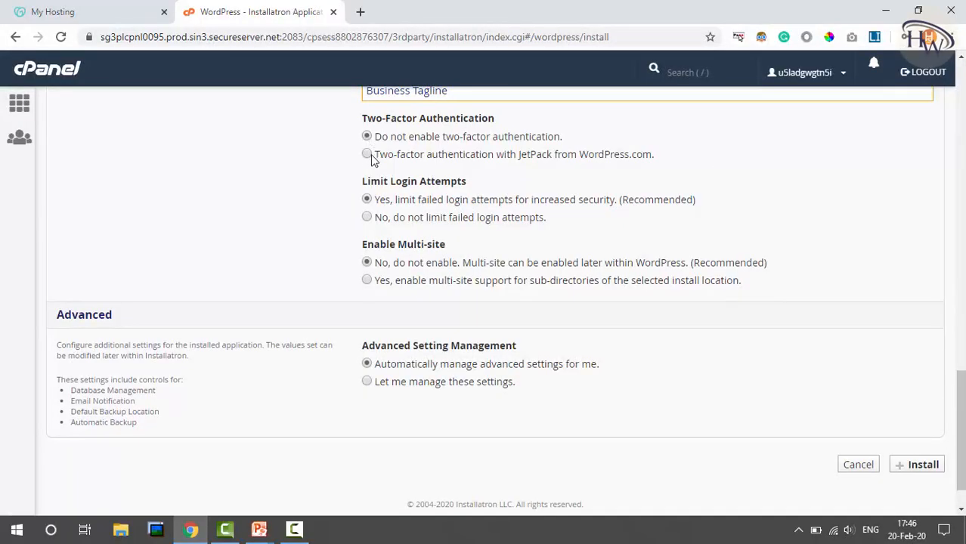
Step: Install WordPress, save the admin login in Chrome, and open wp-admin in a new tab
{"action": "left_click", "coordinate": [915, 467]}
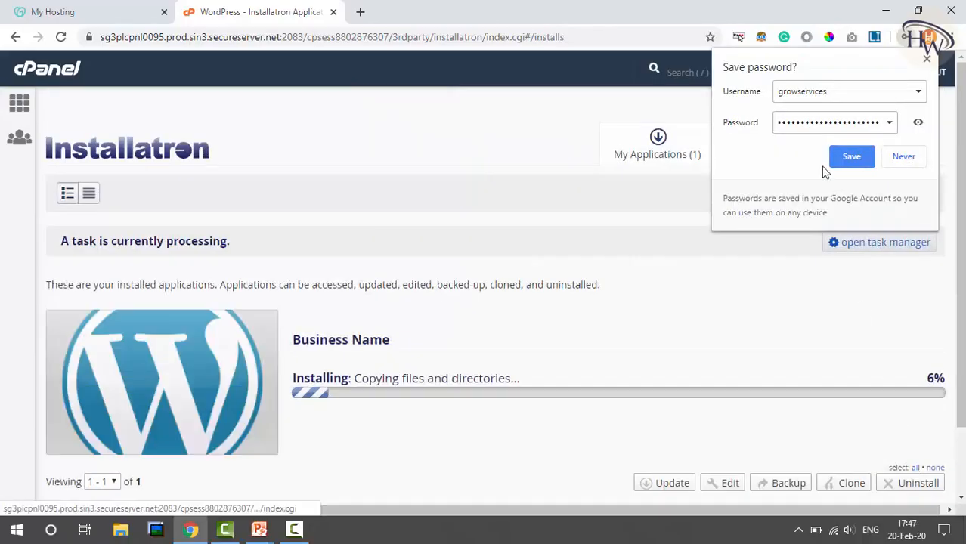
{"action": "left_click", "coordinate": [851, 158]}
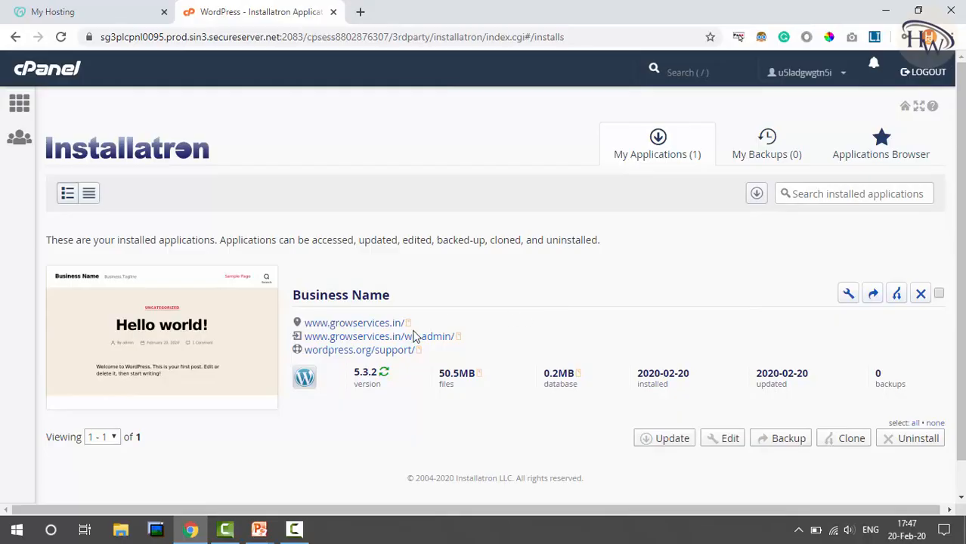
{"action": "middle_click", "coordinate": [389, 352]}
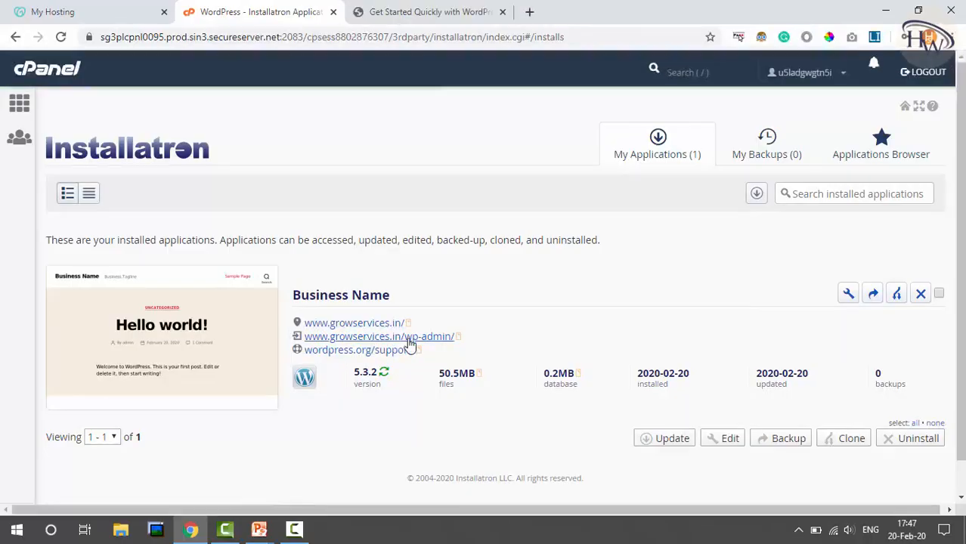
{"action": "right_click", "coordinate": [408, 340]}
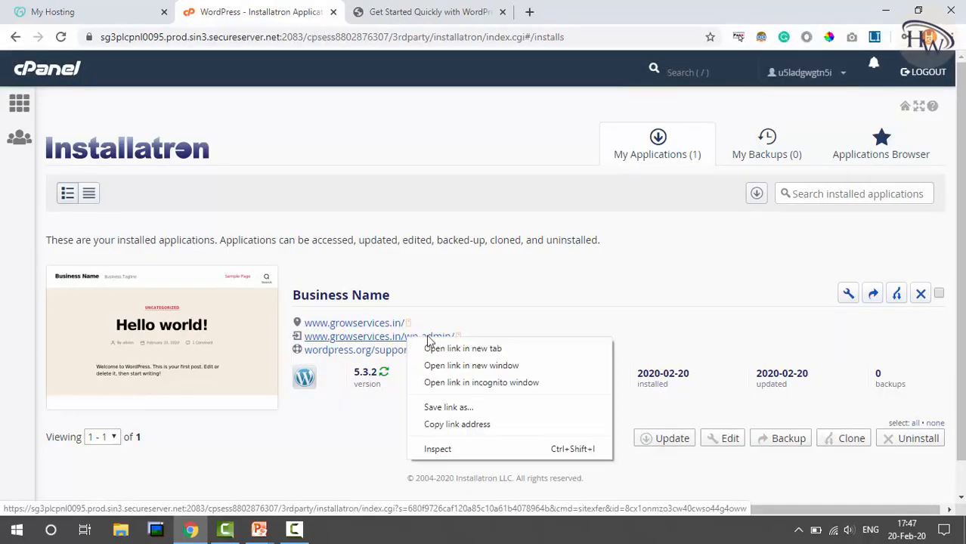
{"action": "key", "text": "Escape"}
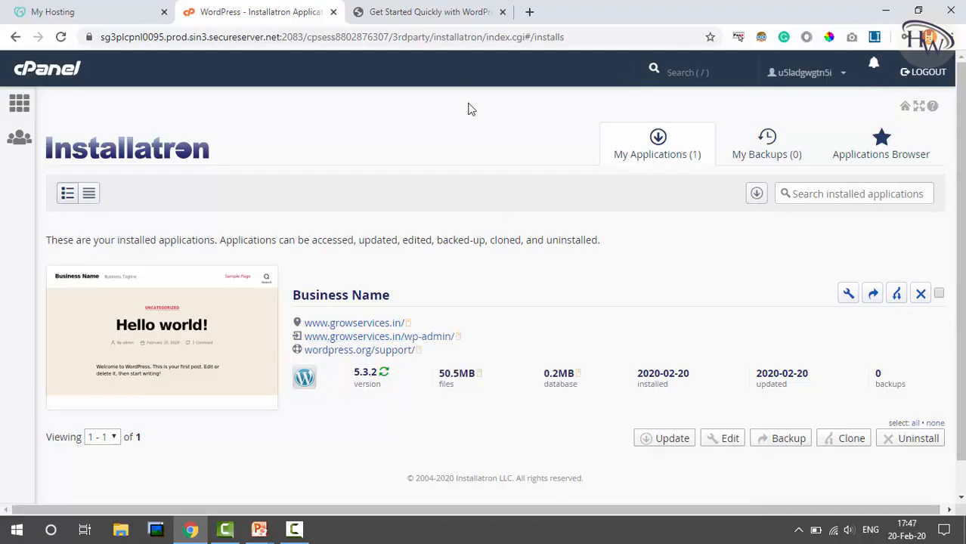
Step: Switch to the WordPress admin tab showing the 'Get Started Quickly with WordPress' wizard intro
{"action": "left_click", "coordinate": [427, 9]}
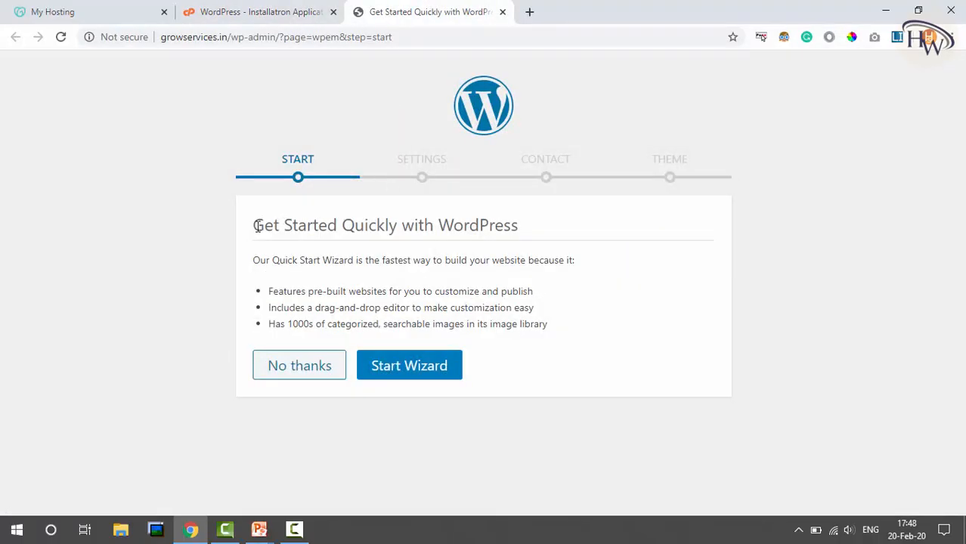
{"action": "left_click_drag", "start_coordinate": [254, 223], "coordinate": [520, 227]}
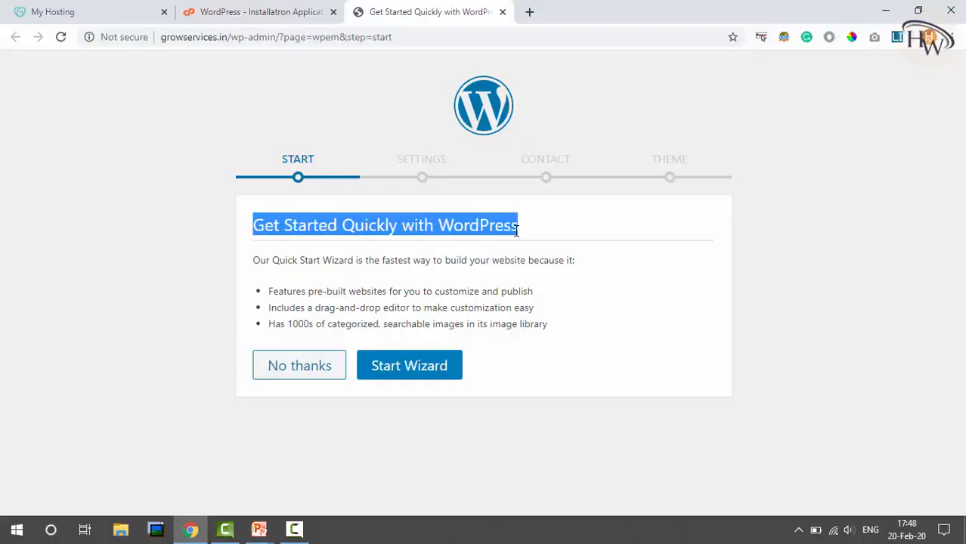
{"action": "left_click", "coordinate": [485, 225]}
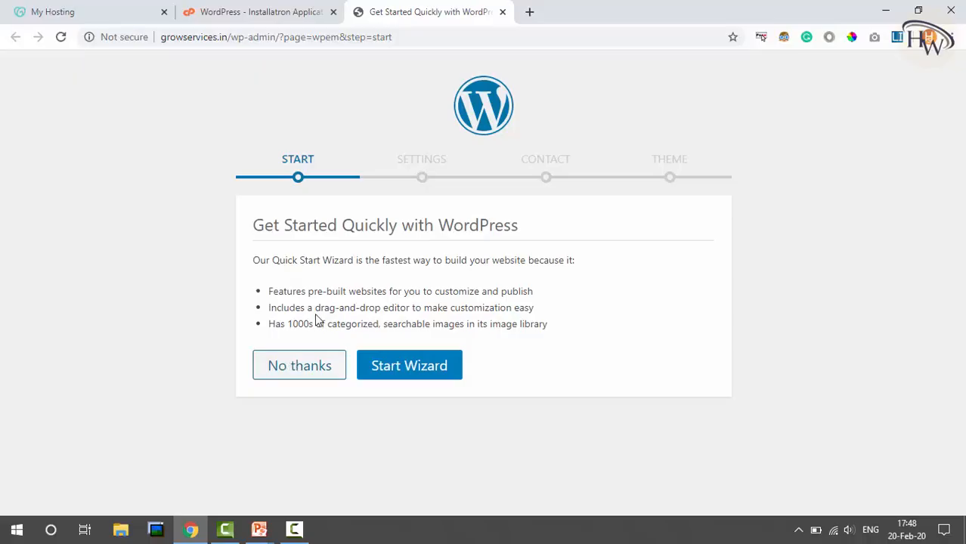
Step: Start the wizard, keep Website + Blog, choose industry Other, and continue
{"action": "left_click", "coordinate": [417, 373]}
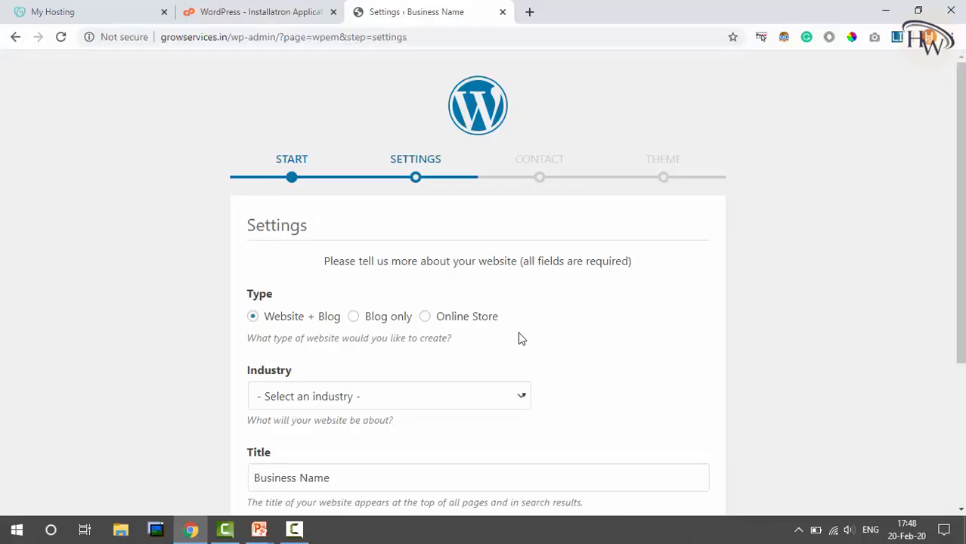
{"action": "scroll", "coordinate": [519, 339], "scroll_direction": "down", "scroll_amount": 1}
{"action": "scroll", "coordinate": [519, 339], "scroll_direction": "down", "scroll_amount": 3}
{"action": "scroll", "coordinate": [519, 338], "scroll_direction": "up", "scroll_amount": 2}
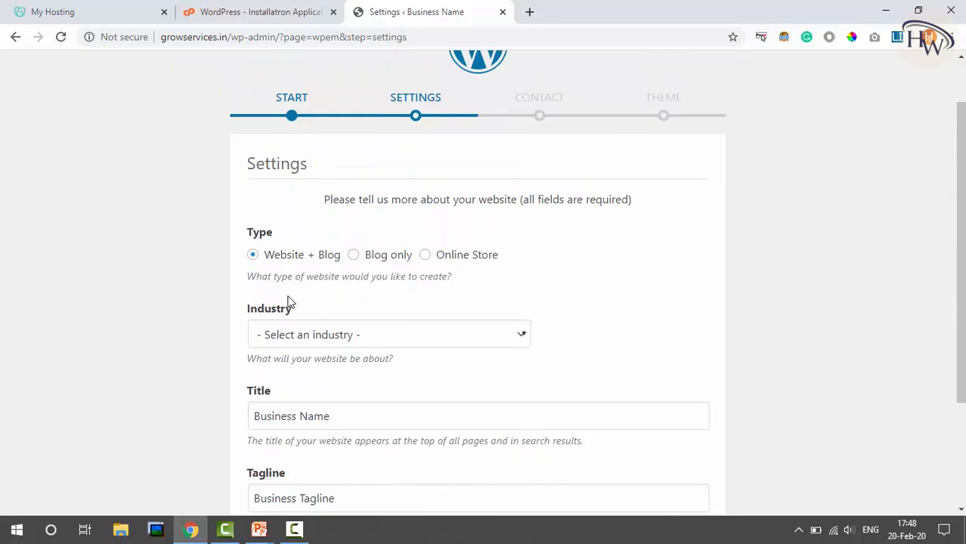
{"action": "left_click", "coordinate": [394, 340]}
{"action": "left_click", "coordinate": [271, 202]}
{"action": "scroll", "coordinate": [488, 311], "scroll_direction": "down", "scroll_amount": 2}
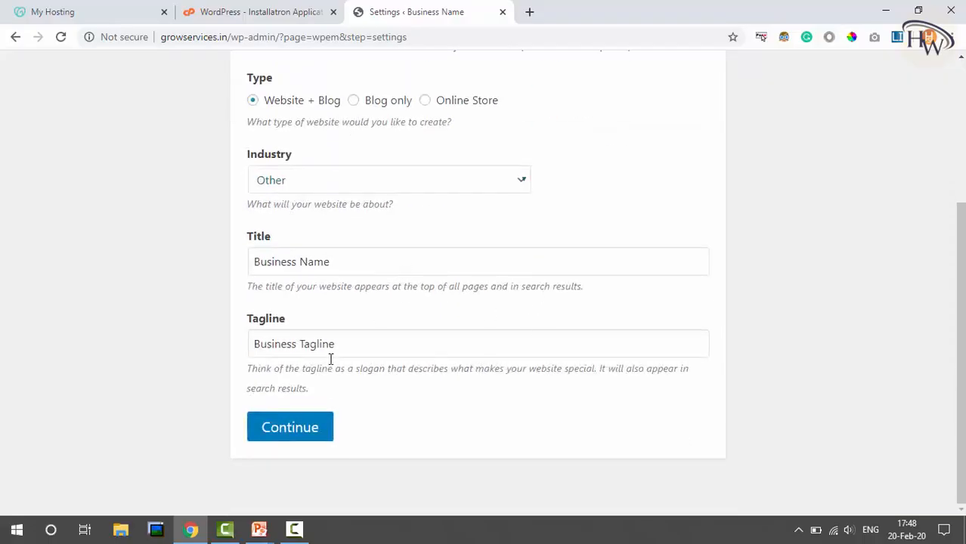
{"action": "left_click", "coordinate": [269, 431]}
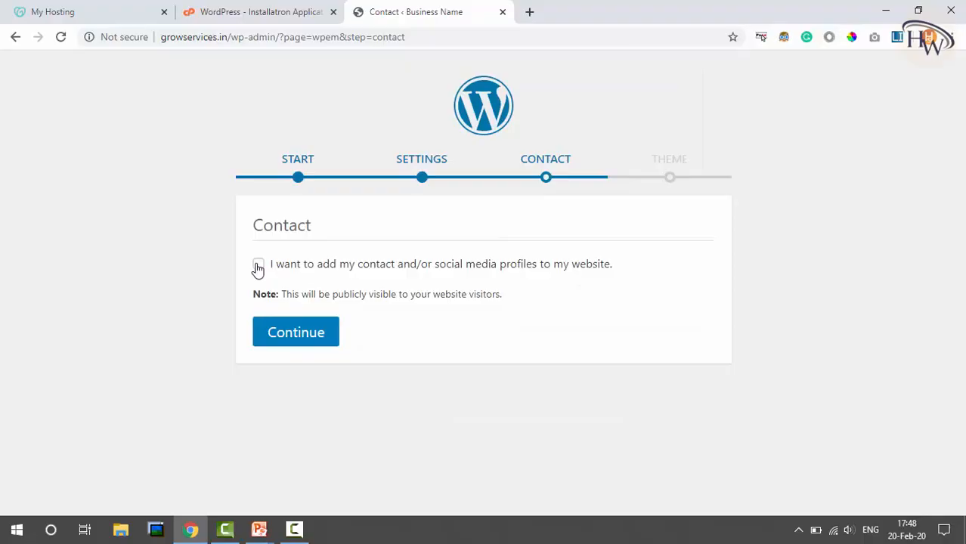
Step: Continue past the Contact step without adding contact details or social profiles
{"action": "left_click", "coordinate": [309, 339]}
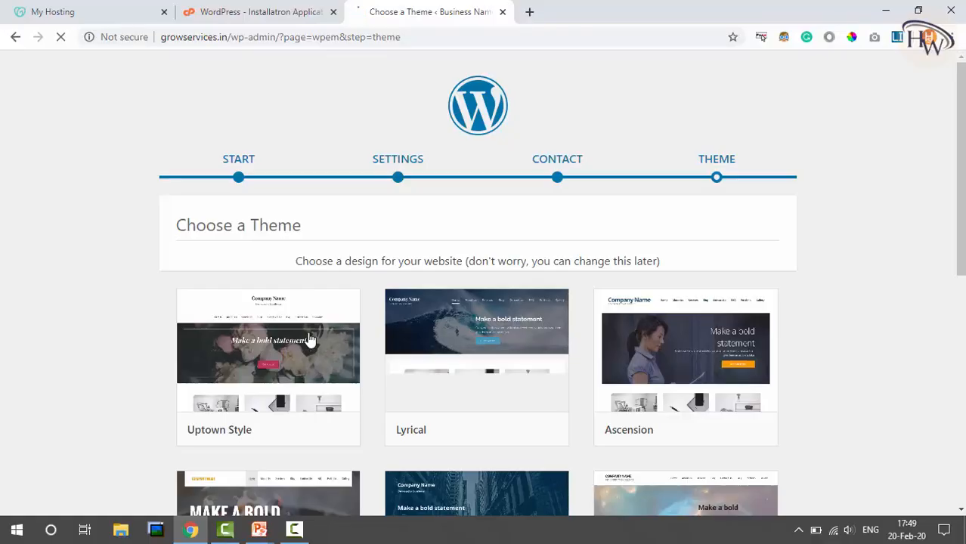
Step: Preview the Uptown Style theme and select it for the site
{"action": "scroll", "coordinate": [309, 339], "scroll_direction": "down", "scroll_amount": 3}
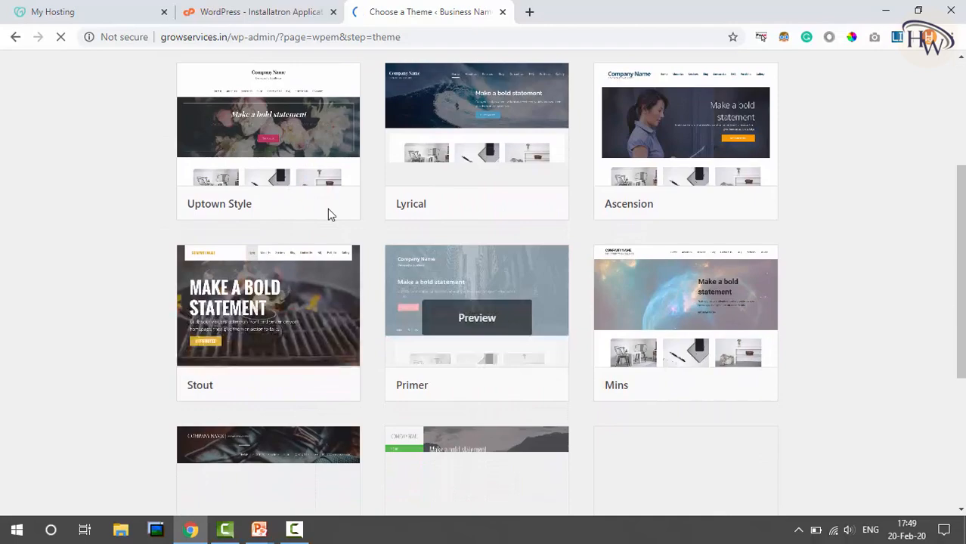
{"action": "left_click", "coordinate": [267, 136]}
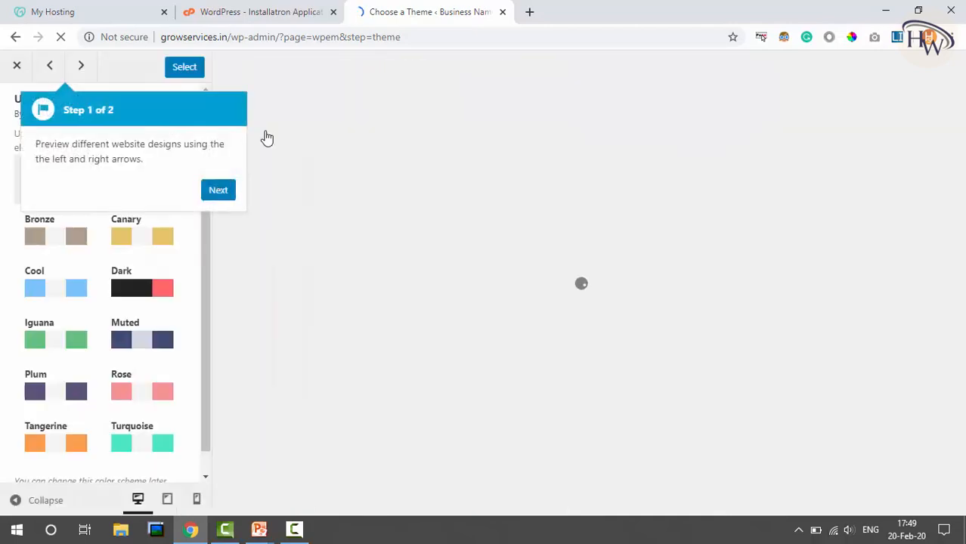
{"action": "left_click", "coordinate": [182, 67]}
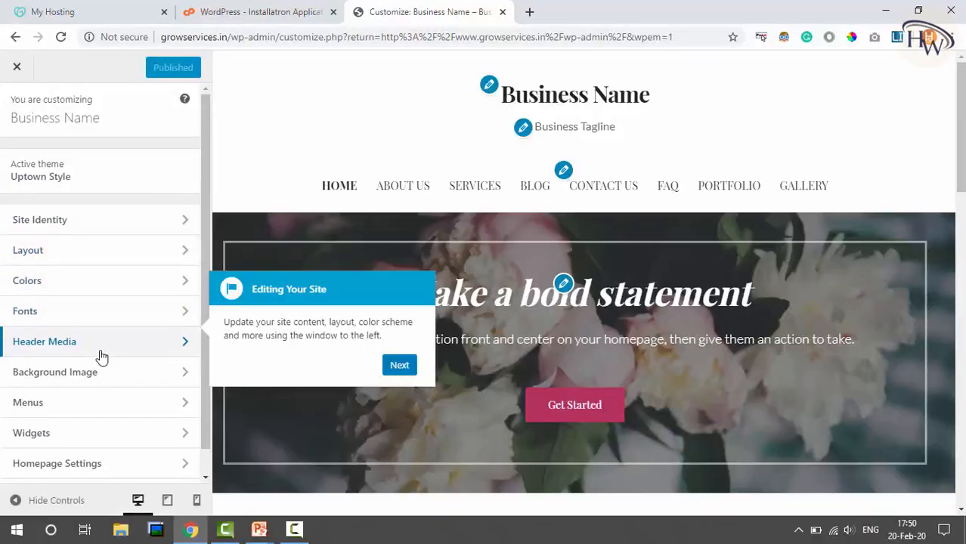
Step: Skip the Customizer intro tour and tutorial video, then close the Customizer to reach the Dashboard
{"action": "scroll", "coordinate": [101, 353], "scroll_direction": "down", "scroll_amount": 1}
{"action": "scroll", "coordinate": [102, 355], "scroll_direction": "up", "scroll_amount": 1}
{"action": "left_click", "coordinate": [396, 368]}
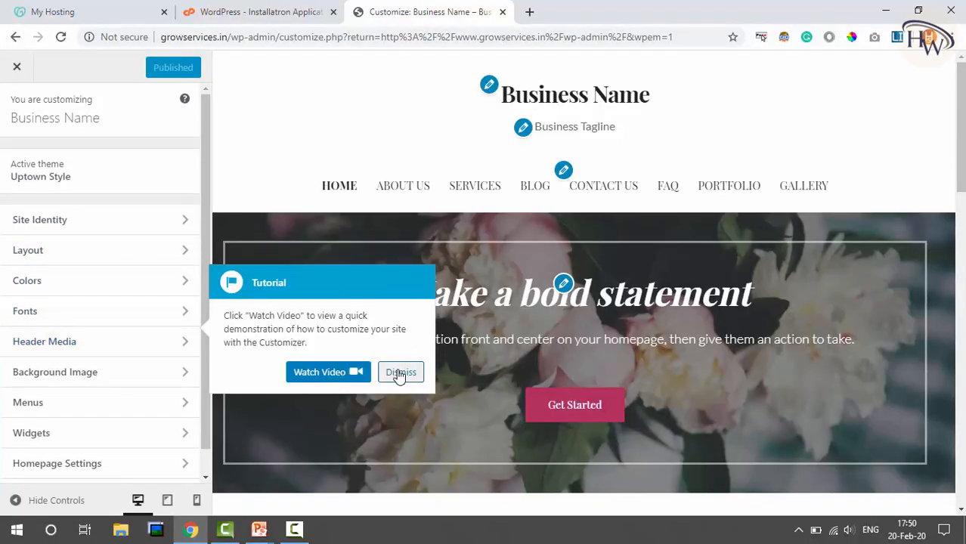
{"action": "left_click", "coordinate": [401, 376]}
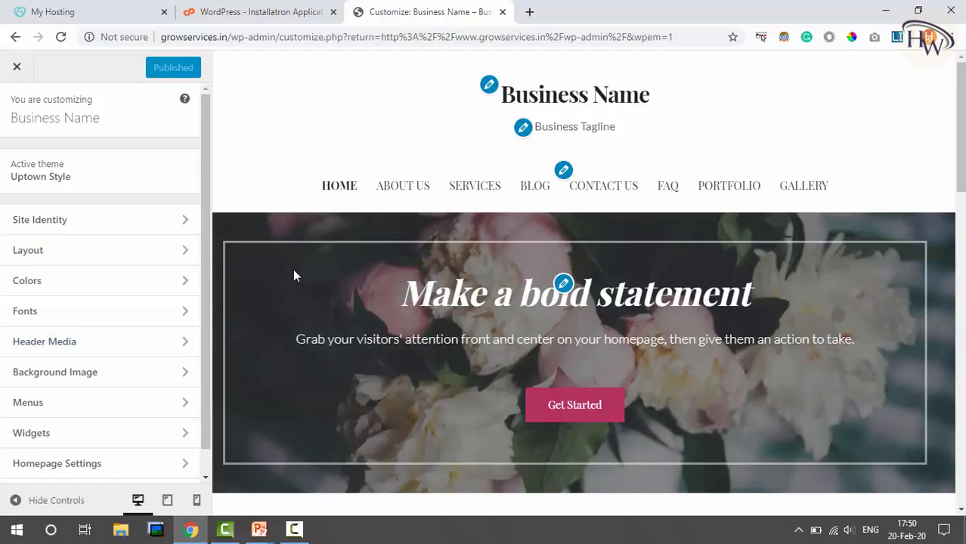
{"action": "left_click", "coordinate": [17, 71]}
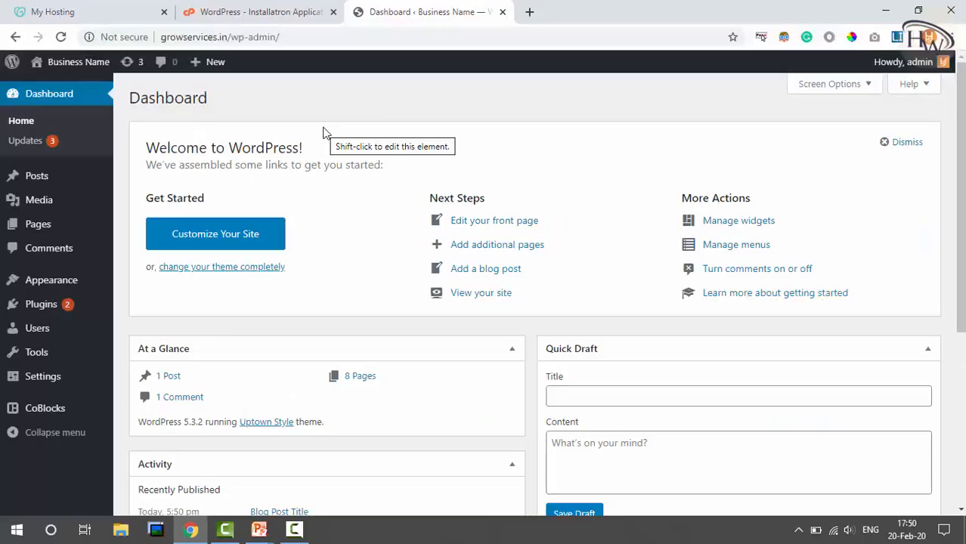
Step: Return to the Installatron tab listing the Business Name WordPress 5.3.2 install
{"action": "left_click", "coordinate": [272, 11]}
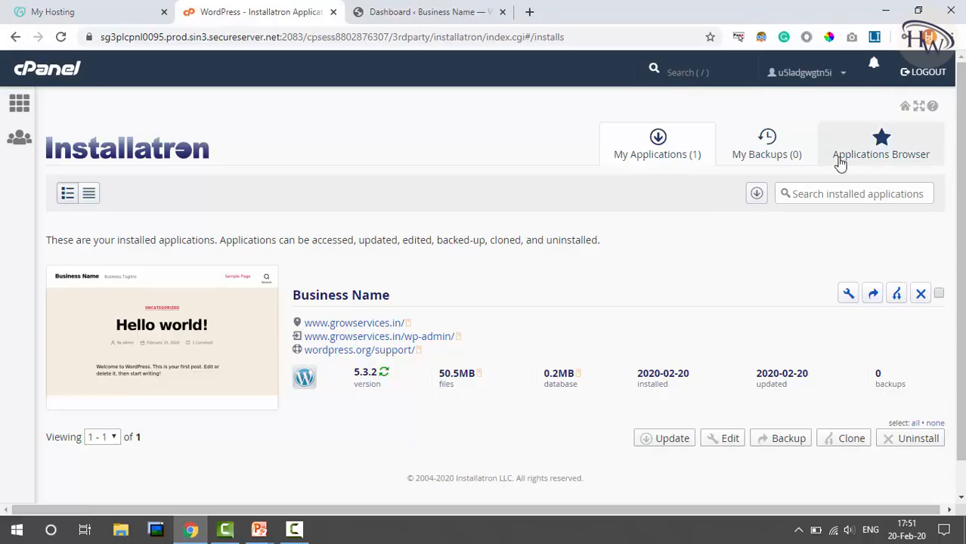
Step: Open Installatron's Applications Browser, then return to the Business Name WordPress dashboard
{"action": "left_click", "coordinate": [879, 150]}
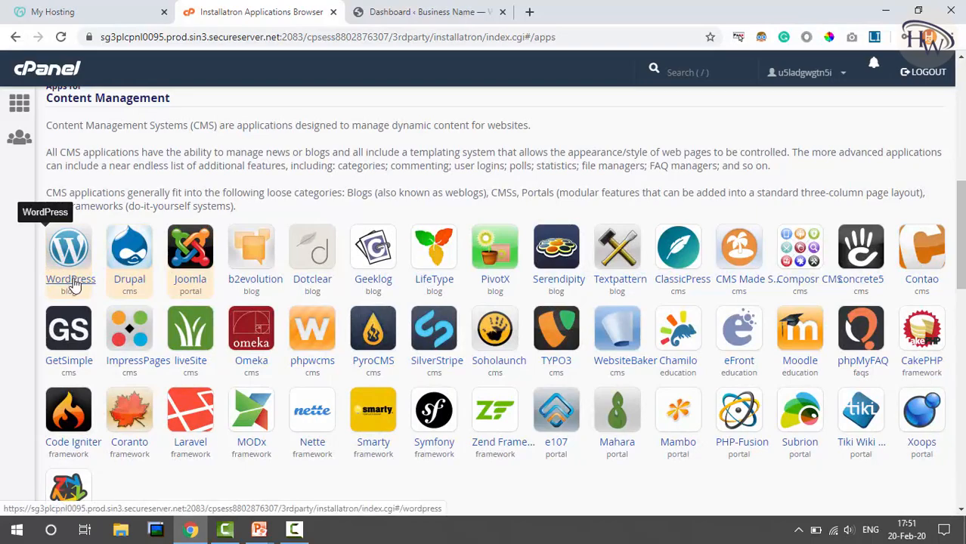
{"action": "left_click", "coordinate": [437, 9]}
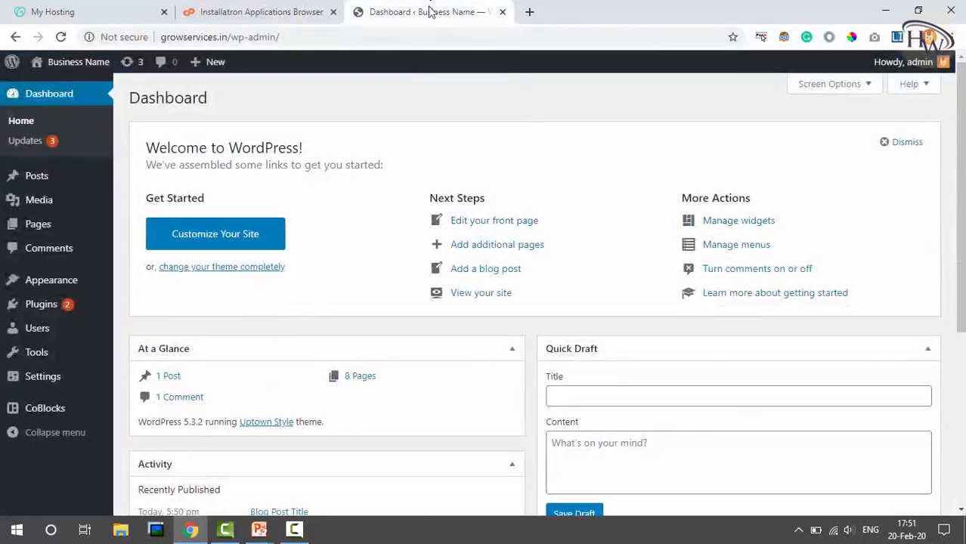
Step: Open a new Google start-page tab beside the WordPress dashboard, glancing back at the dashboard
{"action": "key", "text": "ctrl+t"}
{"action": "left_click", "coordinate": [586, 6]}
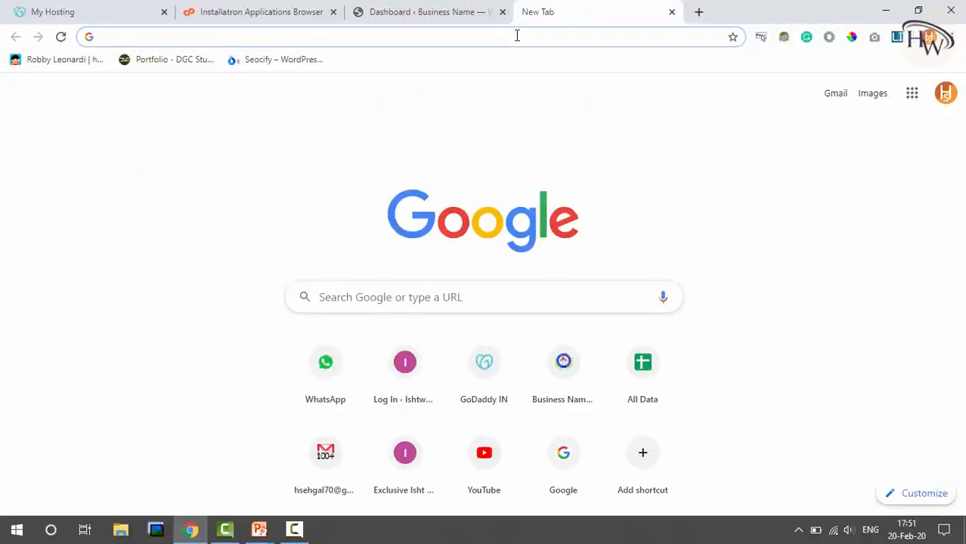
{"action": "left_click", "coordinate": [476, 9]}
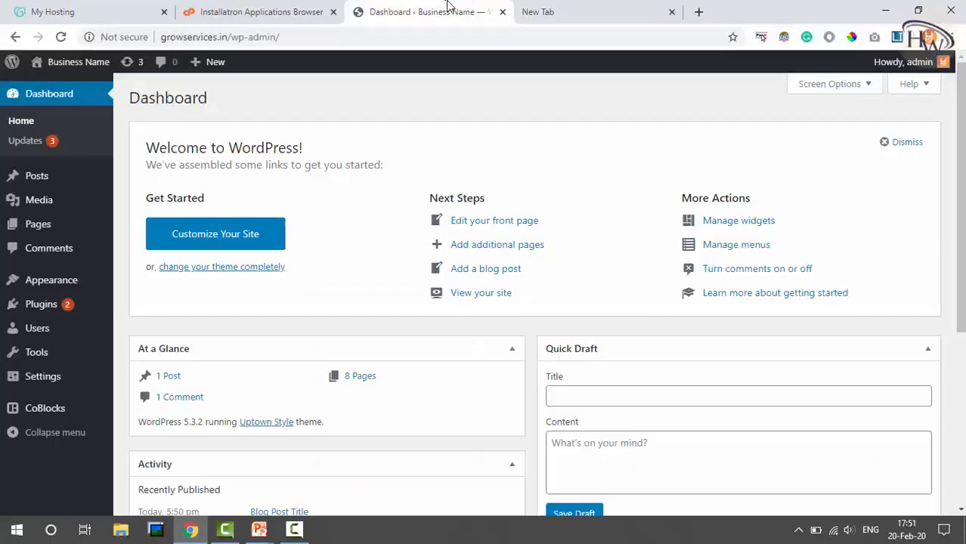
{"action": "left_click", "coordinate": [569, 9]}
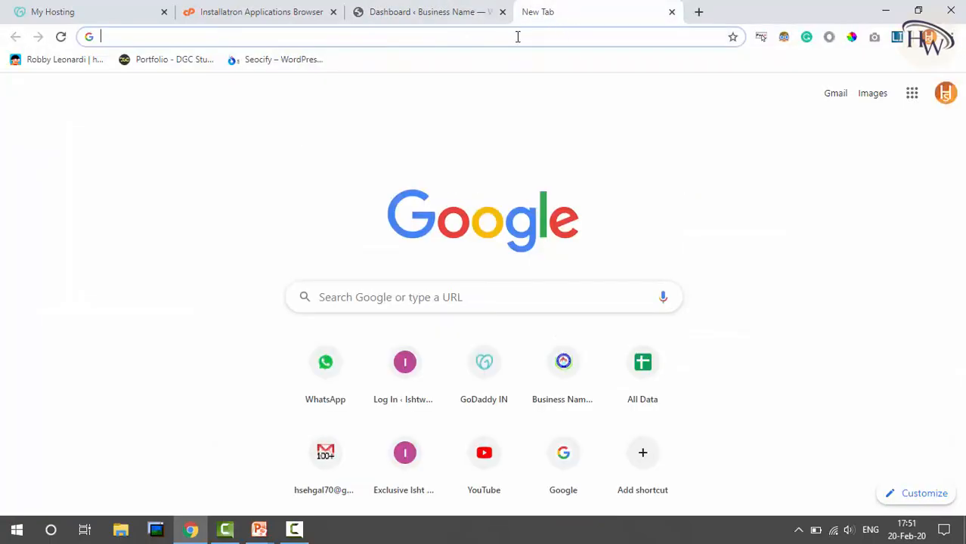